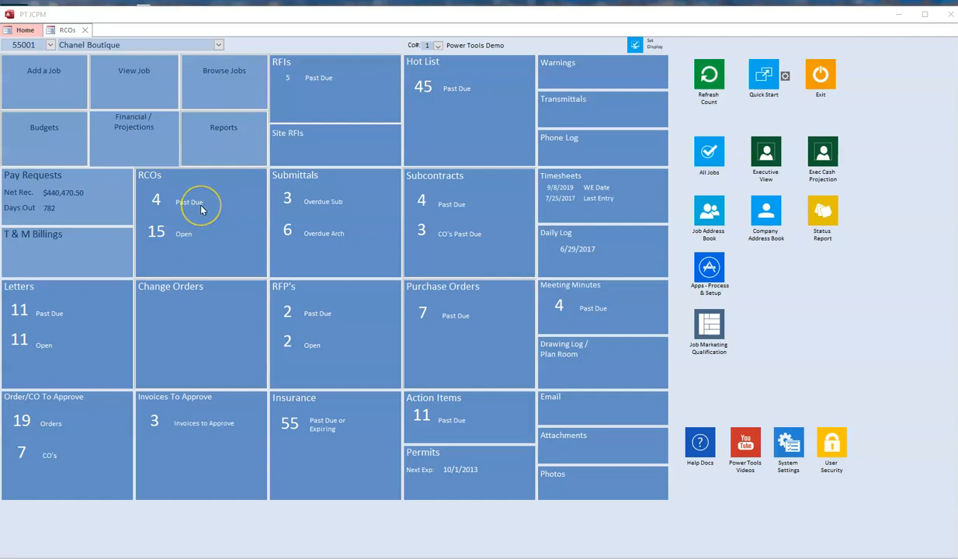
- Open RCO 51, Additional paving with labor, for the Chanel Boutique job and examine its date, return and memo fields
left_click(68, 30)
left_click(48, 61)
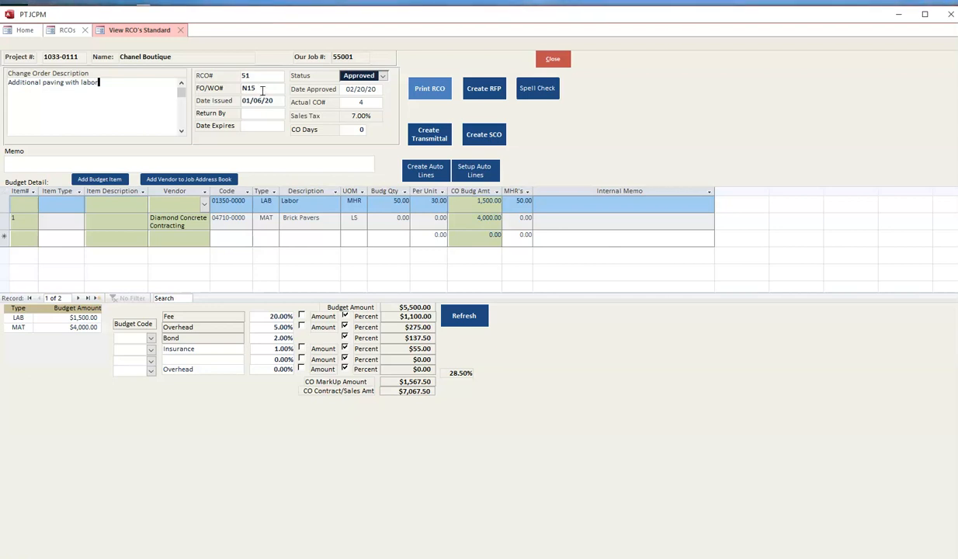
left_click(277, 98)
left_click(248, 121)
left_click(256, 153)
- Examine the status choices and approval date of RCO 51, and the item type choices for its Brick Pavers line
left_click(384, 76)
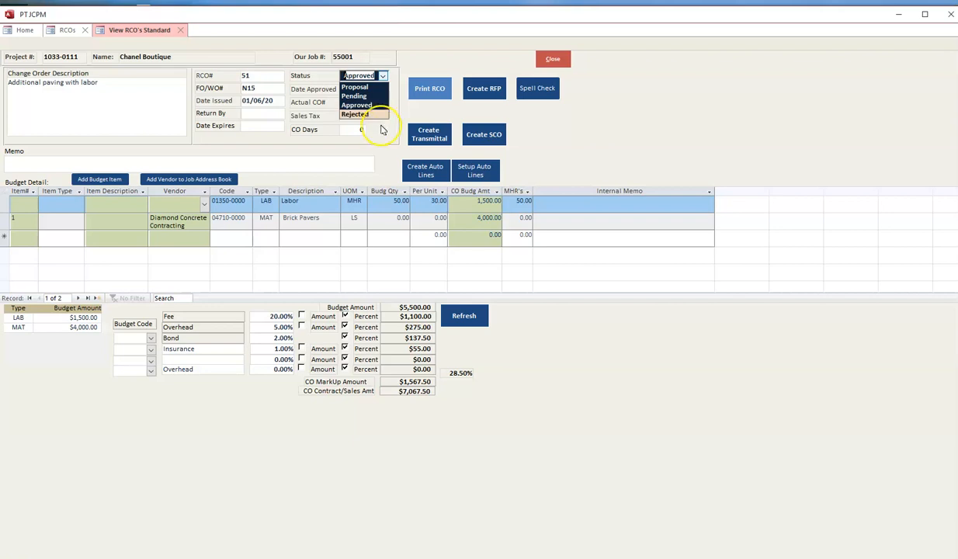
left_click(375, 128)
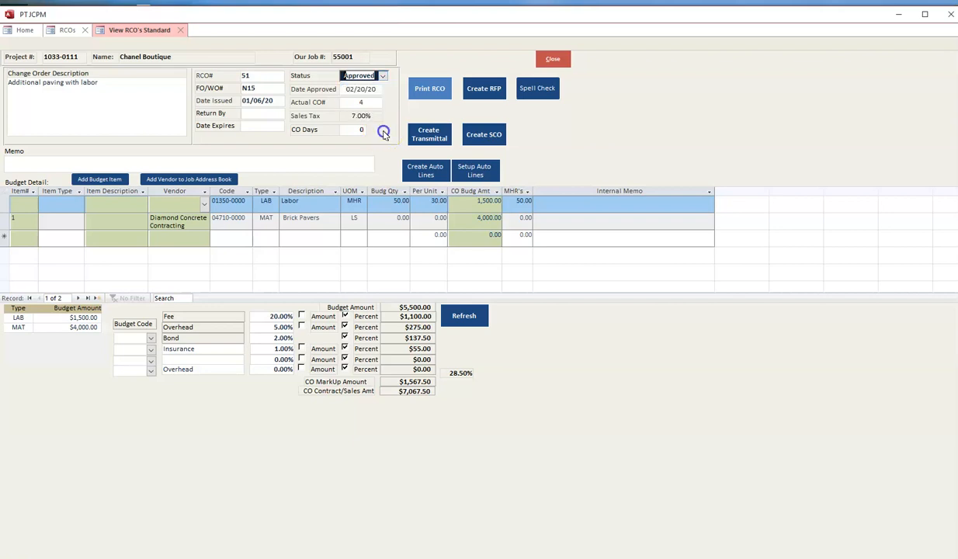
left_click(380, 90)
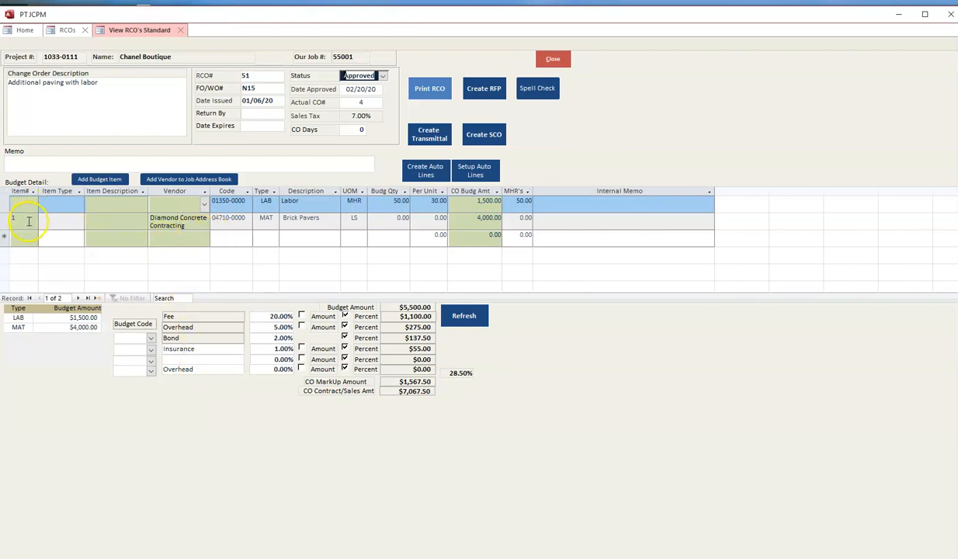
left_click(79, 220)
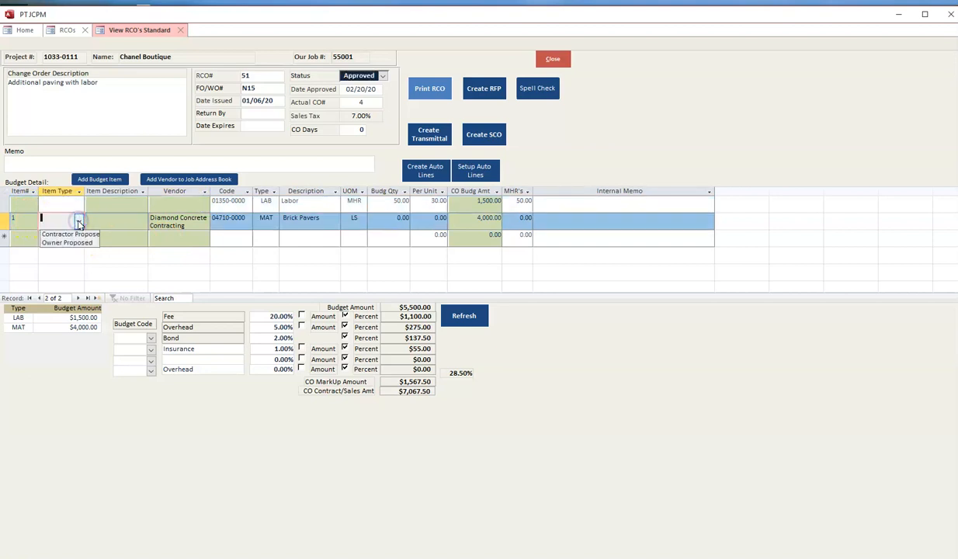
left_click(78, 221)
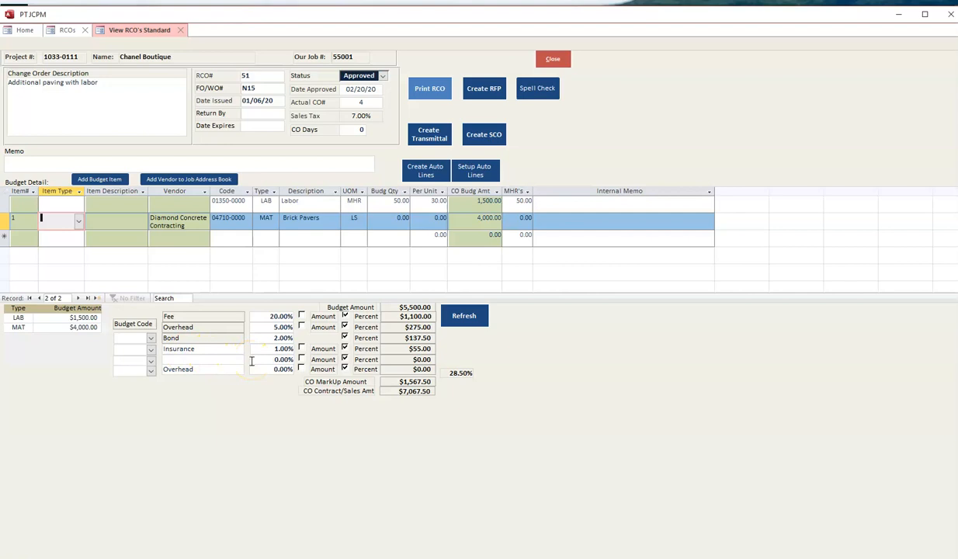
- Preview the printed Request for Change Order for RCO 51, and close the preview and the record
left_click(435, 91)
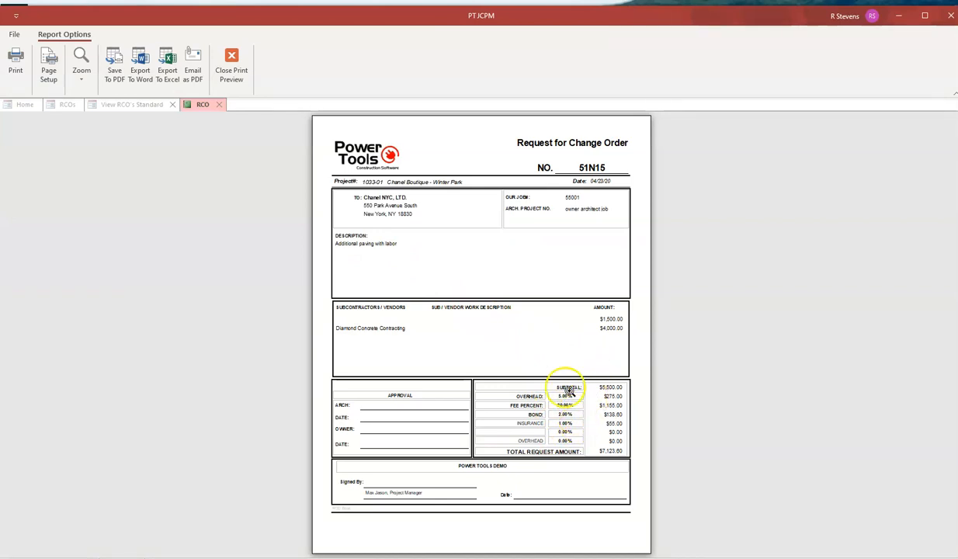
left_click(232, 60)
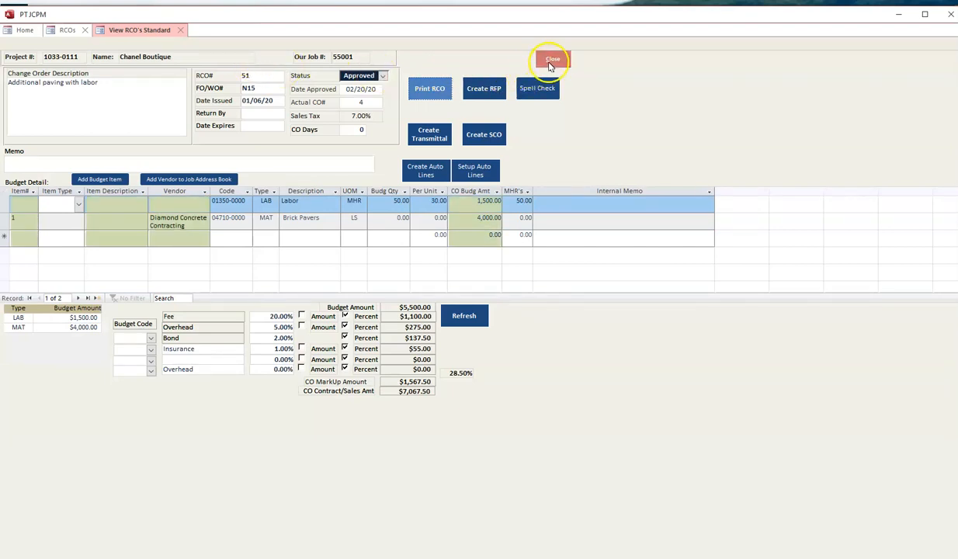
left_click(552, 62)
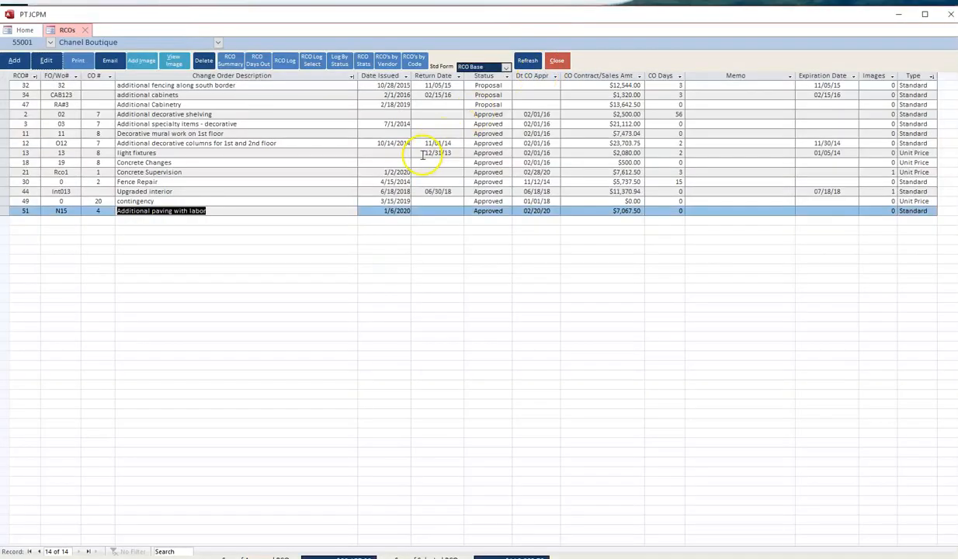
- Open unit price RCO 21, Concrete Supervision, and choose Diamond Concrete Contracting as vendor for the Additional Concrete Walkway line
left_click(514, 173)
left_click(45, 61)
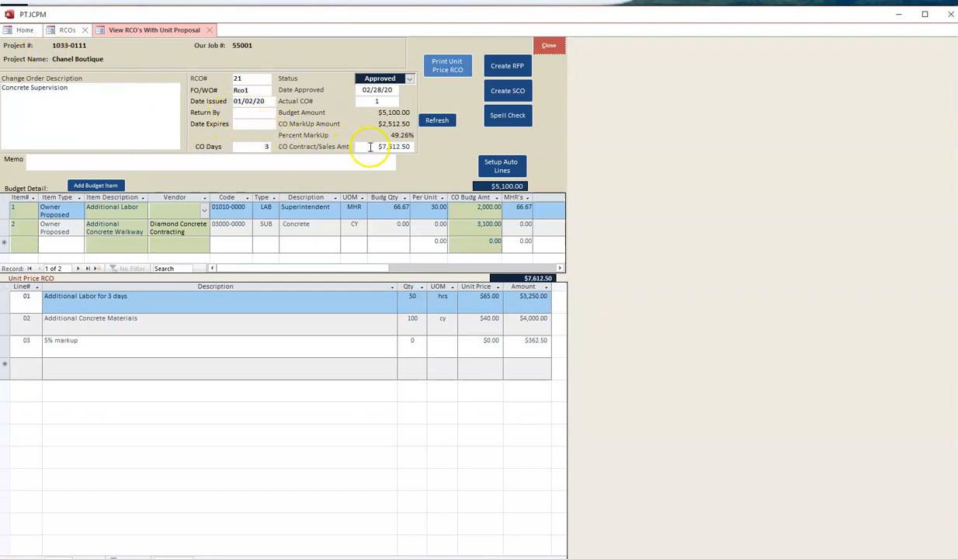
left_click_drag(367, 147, 416, 147)
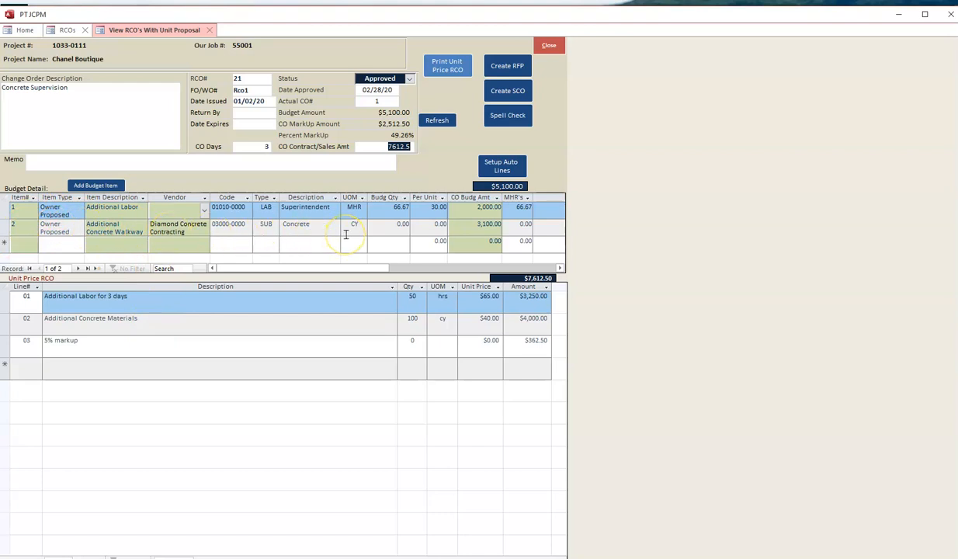
left_click(196, 232)
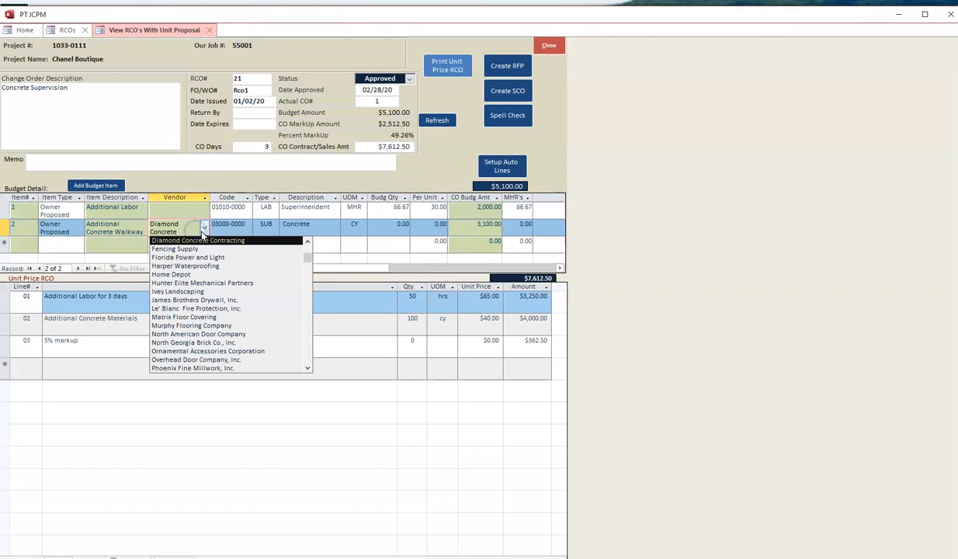
left_click(193, 241)
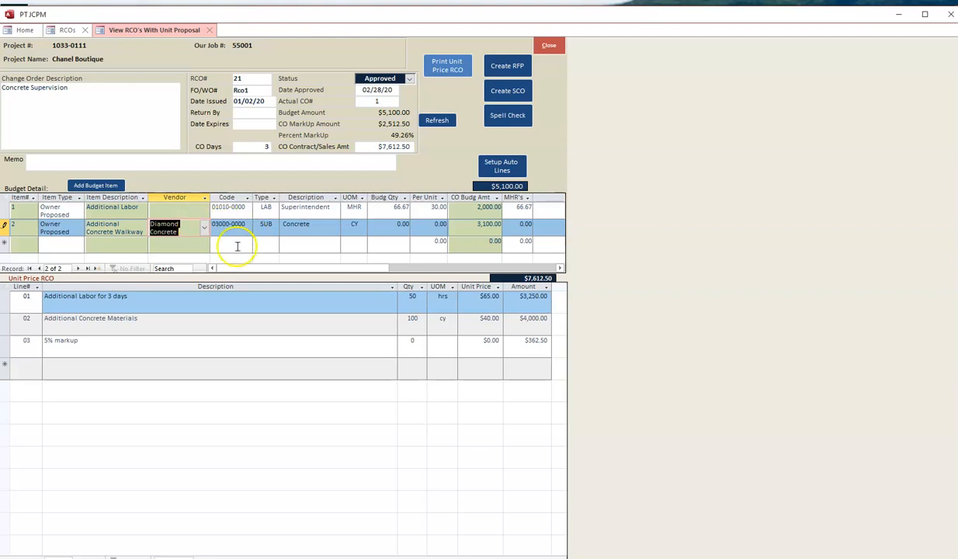
- Create a subcontract change order for Diamond Concrete Contracting from RCO 21 and close its entry form
left_click(516, 92)
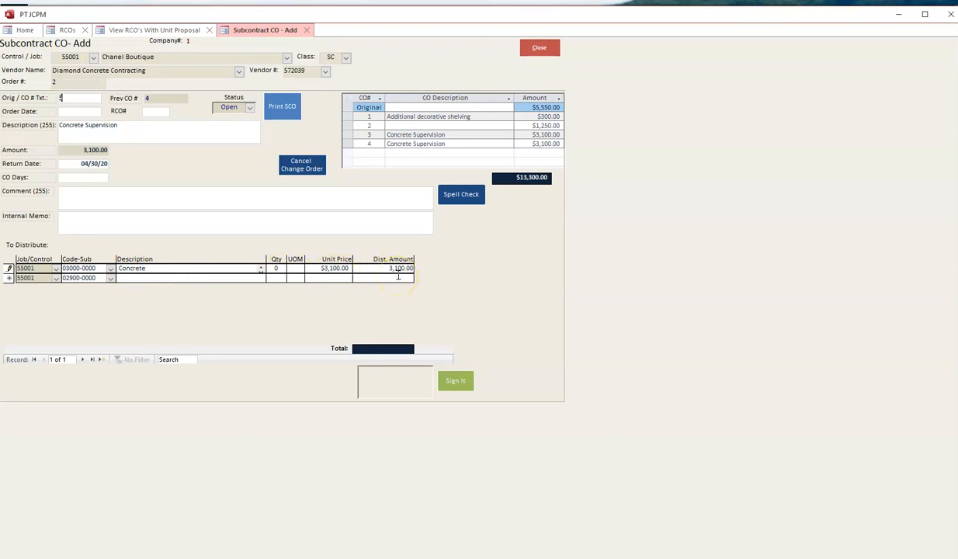
left_click(125, 126)
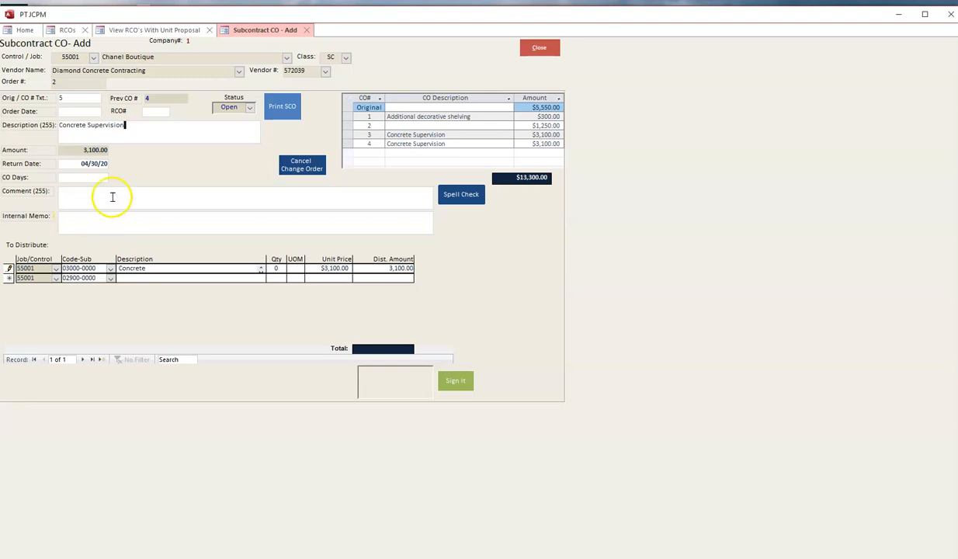
left_click(546, 48)
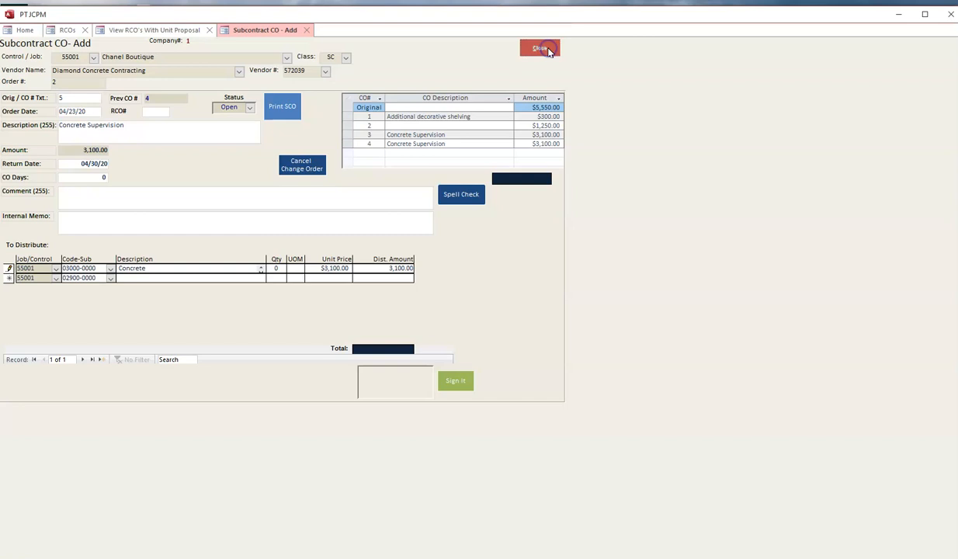
left_click(544, 51)
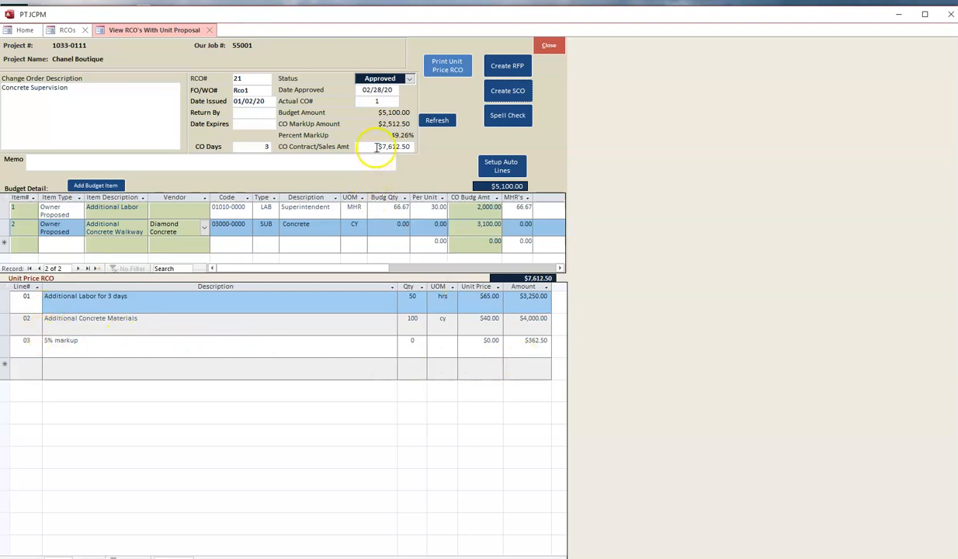
- Preview the printed unit price Request for Change Order for RCO 21, and return to the RCO list
left_click_drag(377, 146, 425, 140)
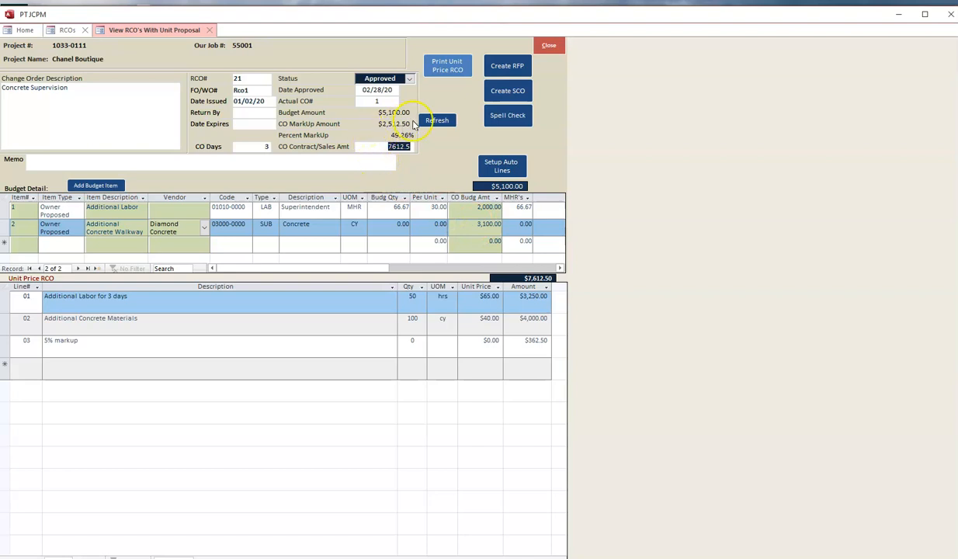
left_click(456, 67)
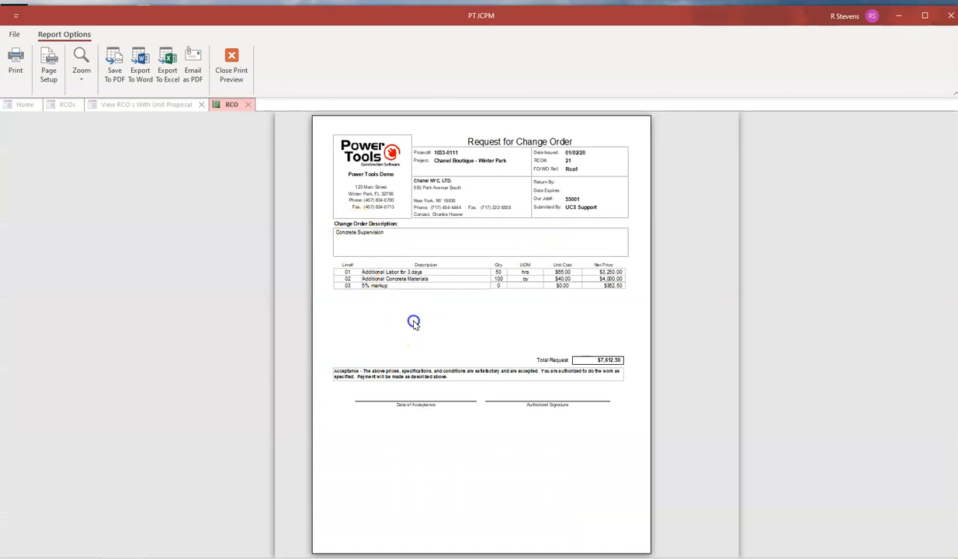
left_click(363, 321)
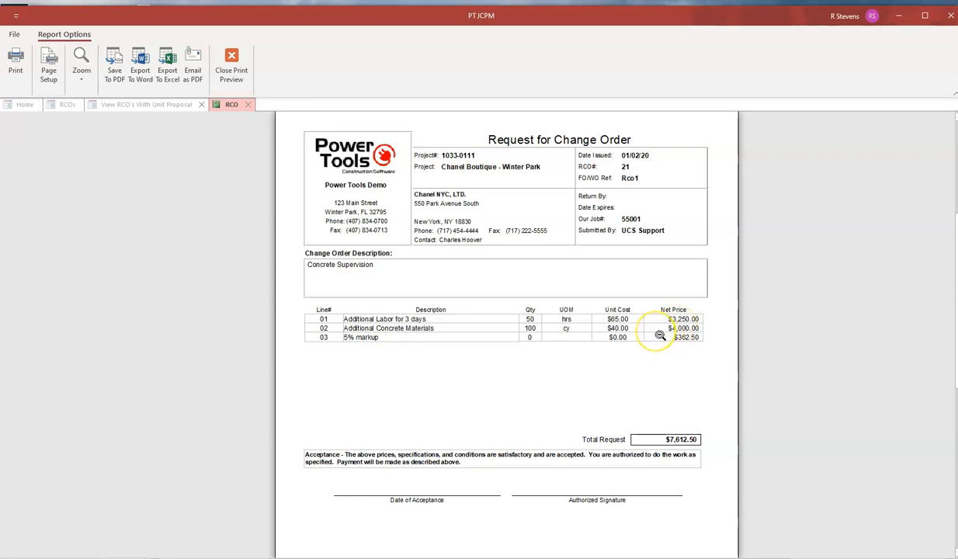
left_click(227, 57)
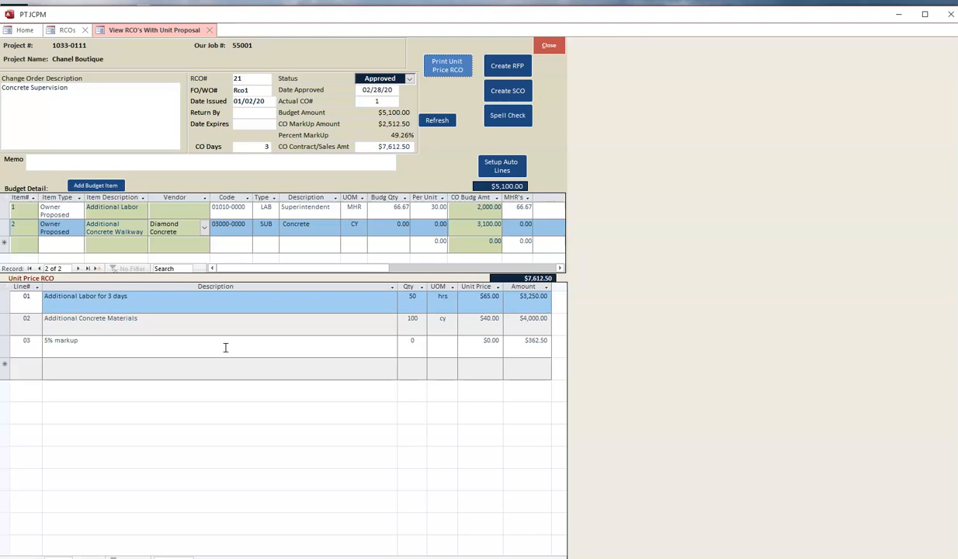
left_click(529, 92)
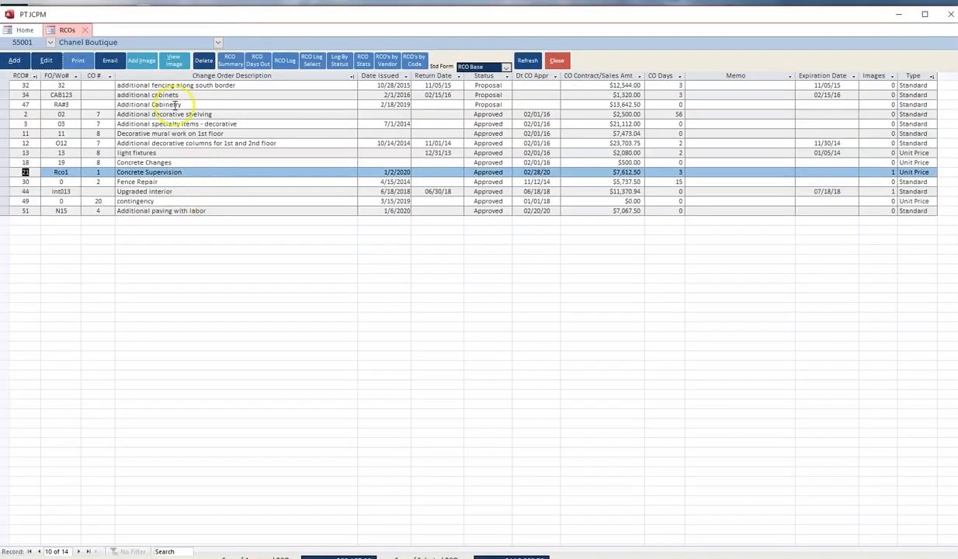
- Attach the file 671.pdf to RCO 21, Concrete Supervision, and close the attachment form
left_click(141, 62)
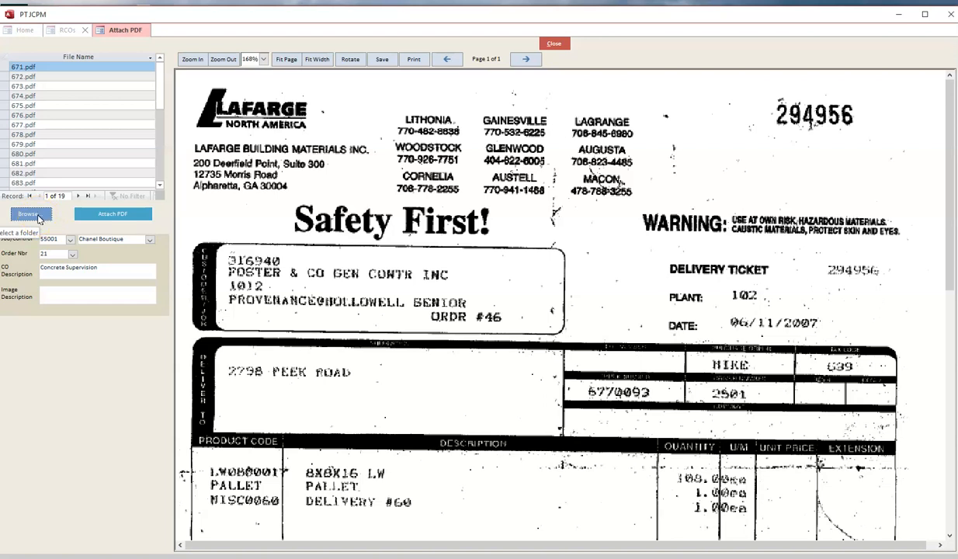
left_click(35, 66)
left_click(114, 216)
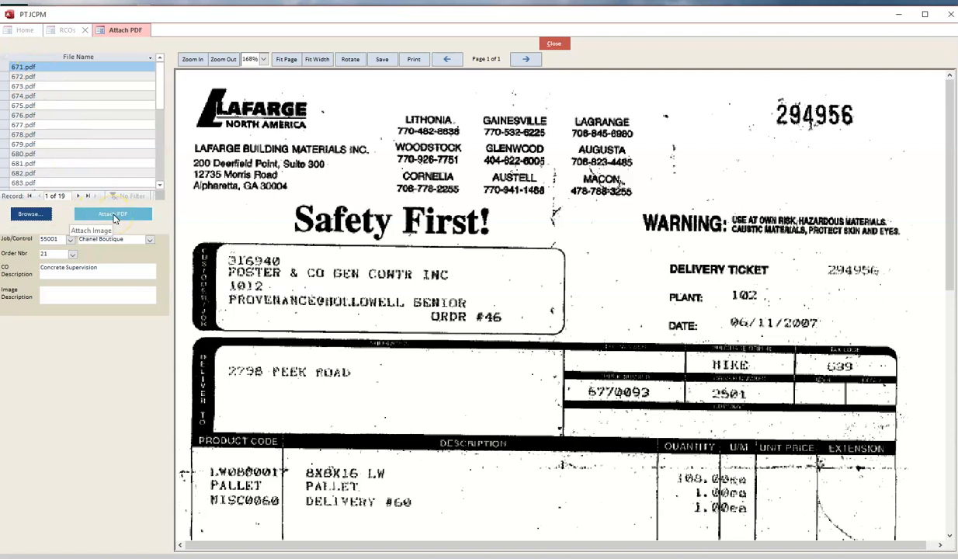
left_click(115, 218)
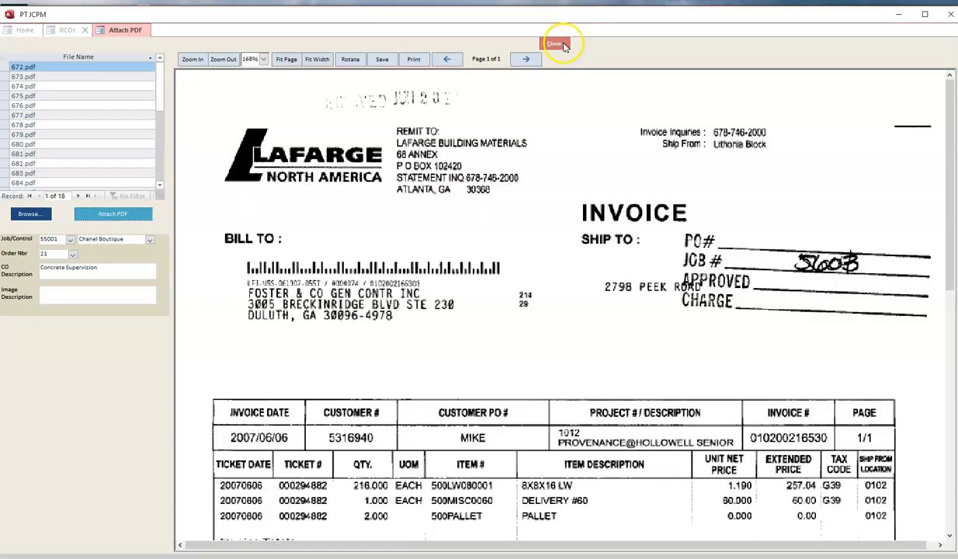
left_click(555, 44)
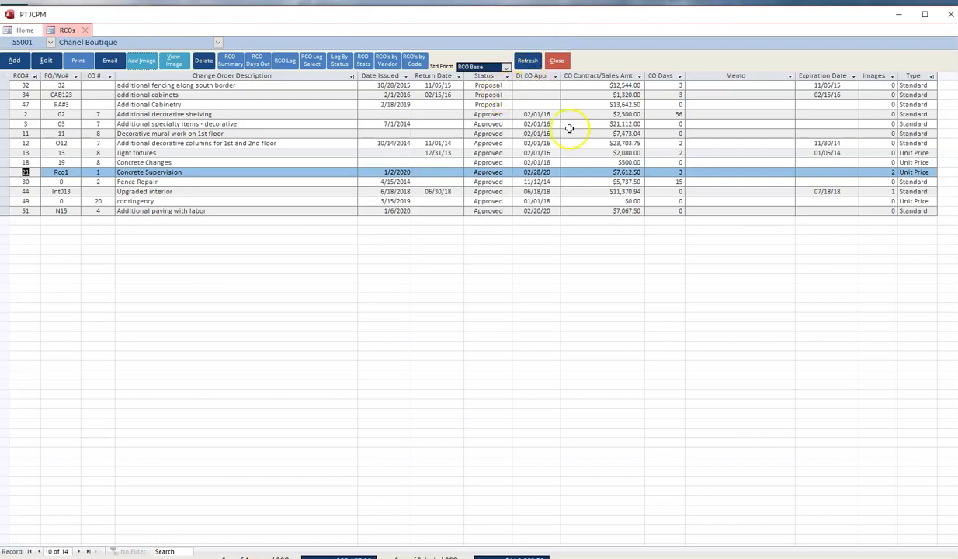
- Open the e-mail form for RCO 21, examine its options for adding contacts, and close it without sending
left_click(109, 62)
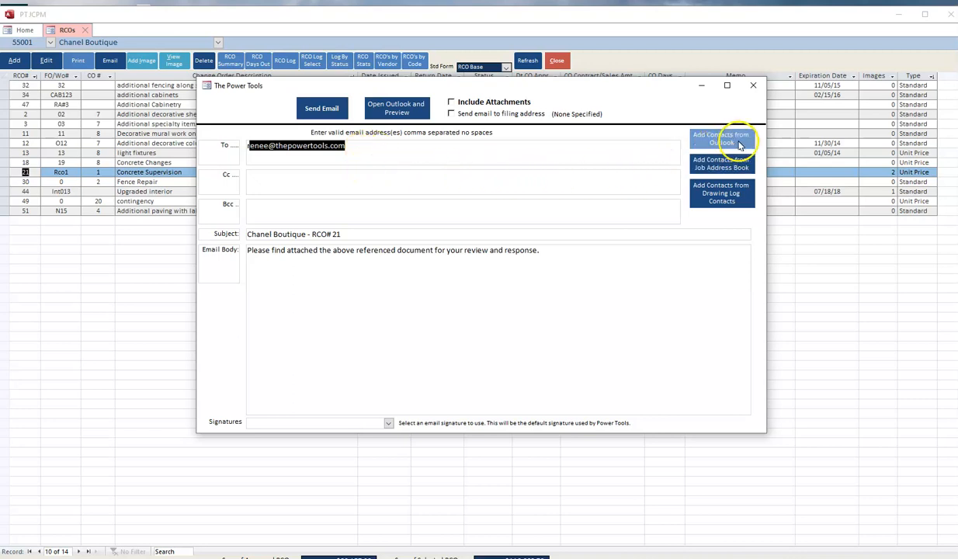
left_click(730, 174)
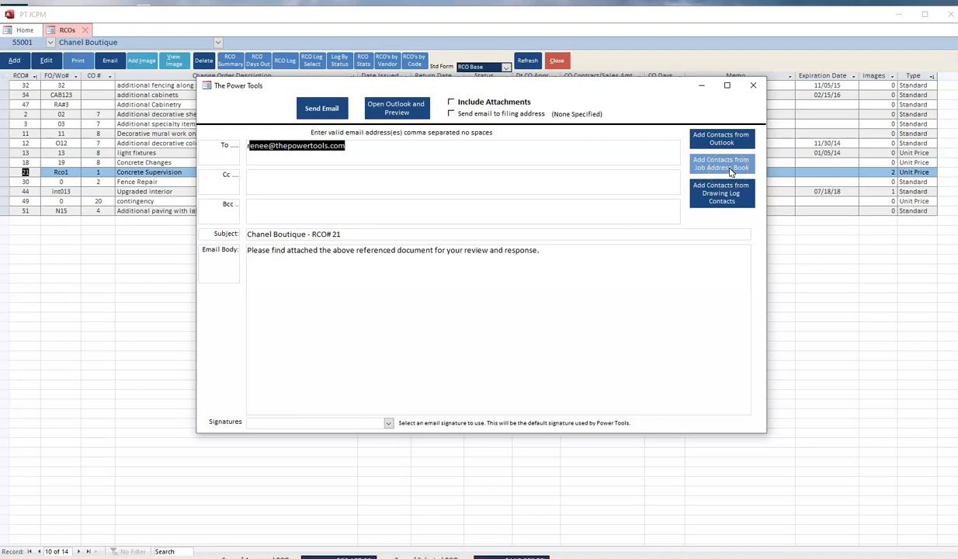
left_click(736, 197)
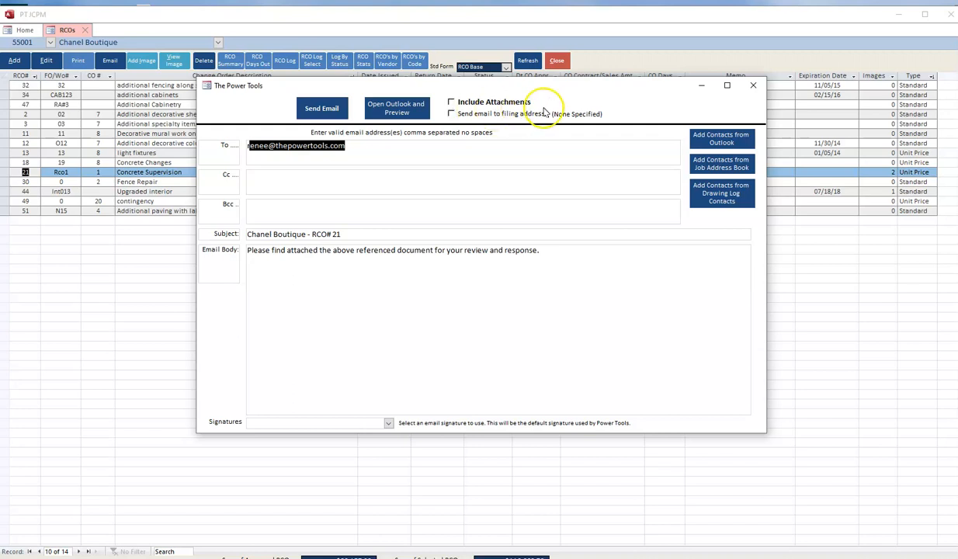
left_click(754, 89)
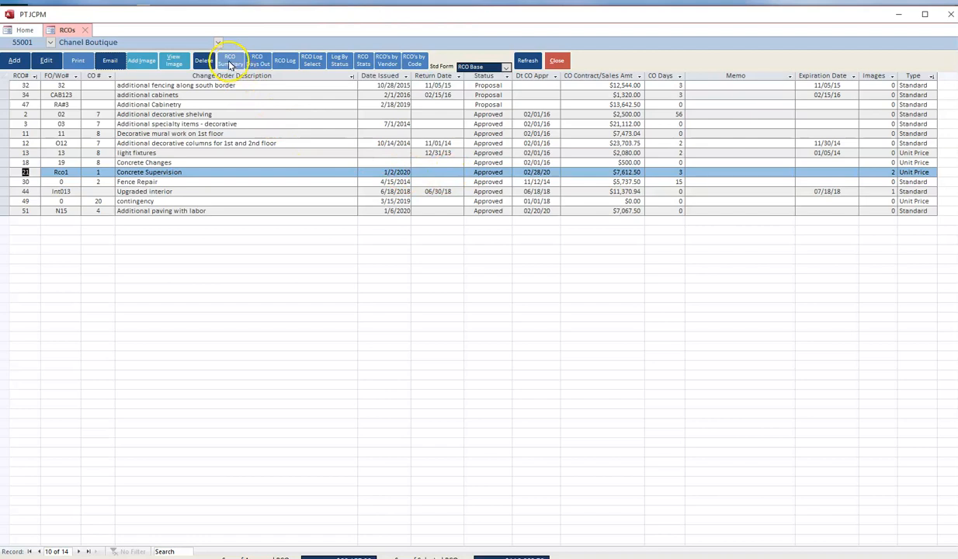
- Preview the RCO Days Out, RCO Summary and RCO Log reports for the Chanel Boutique job one after another
left_click(258, 60)
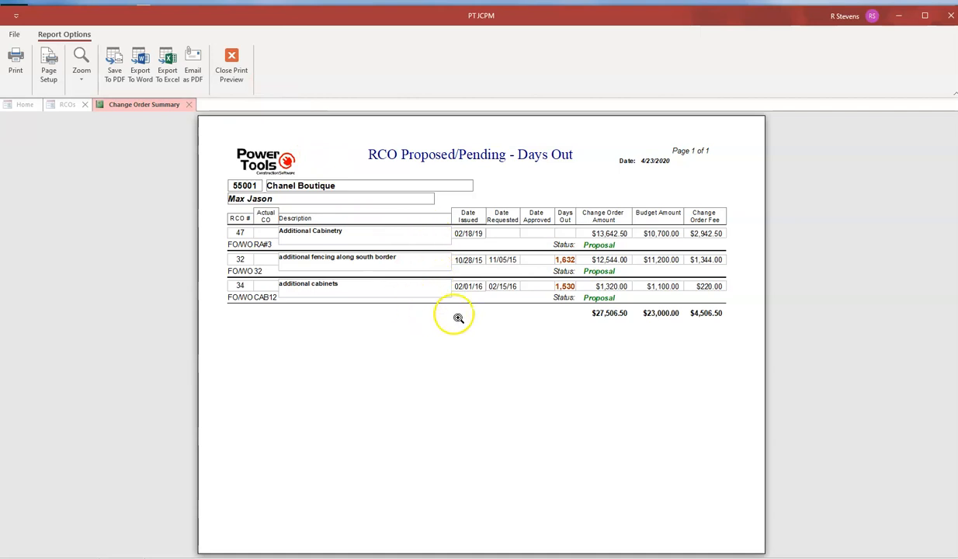
left_click(233, 64)
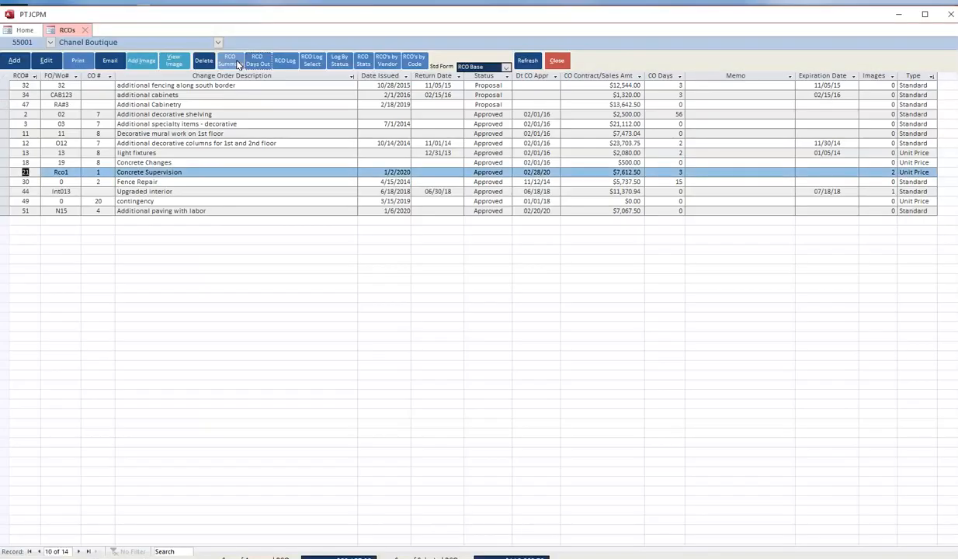
left_click(230, 62)
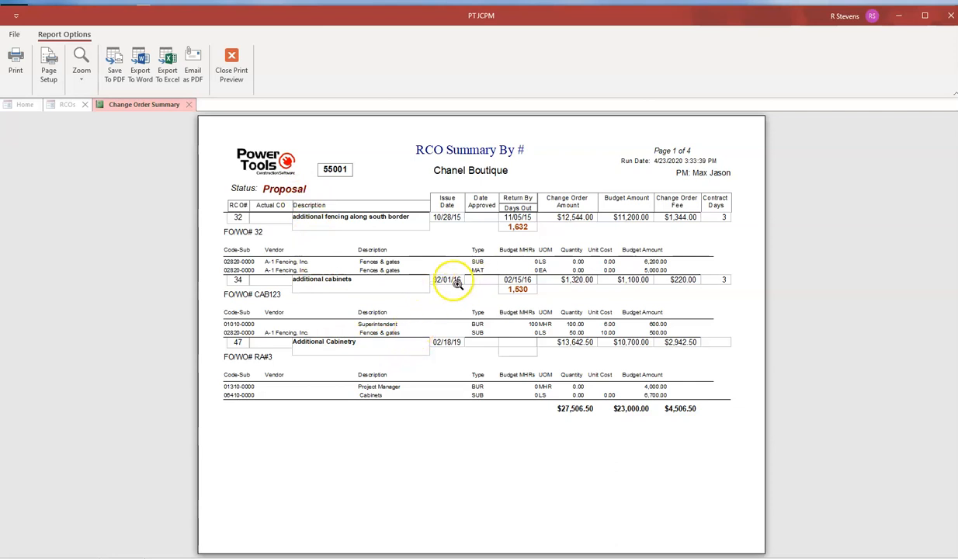
left_click(232, 60)
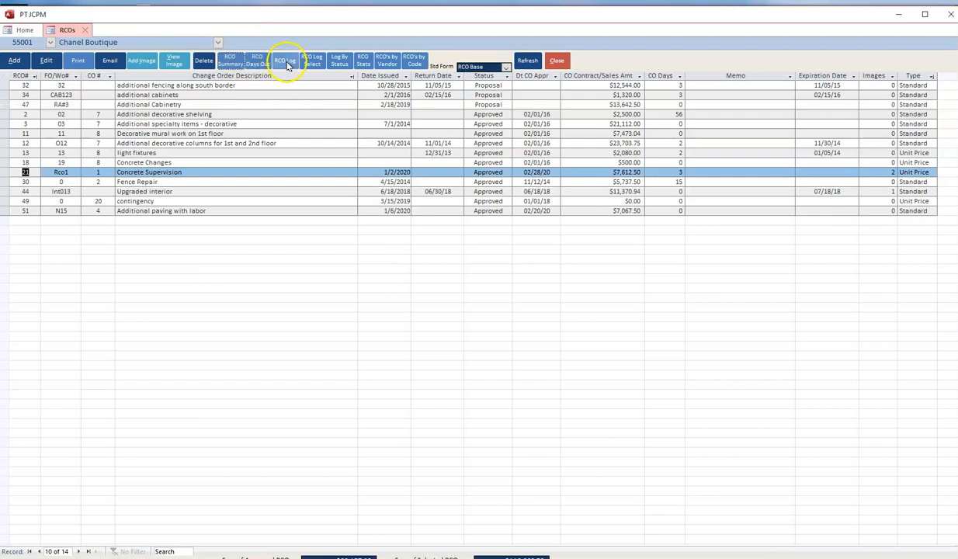
left_click(284, 61)
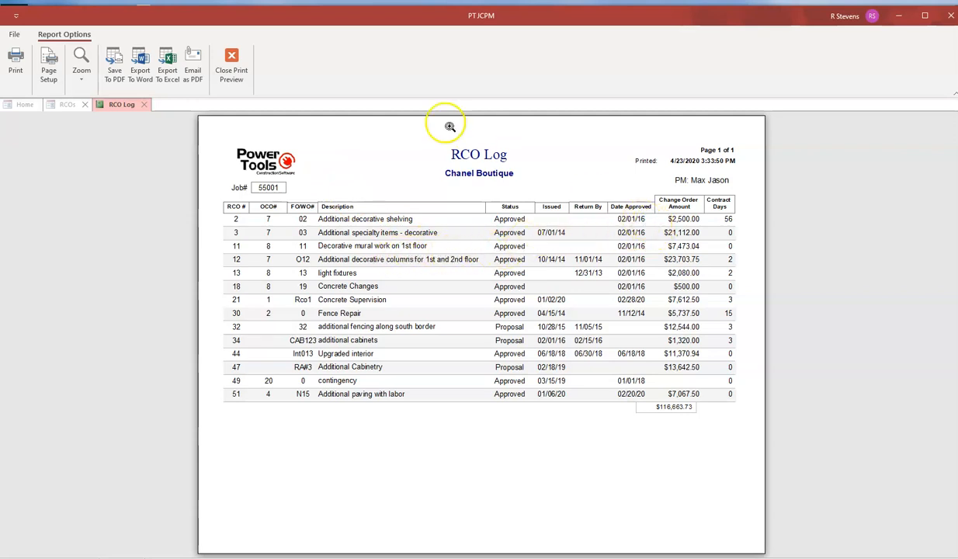
left_click(231, 59)
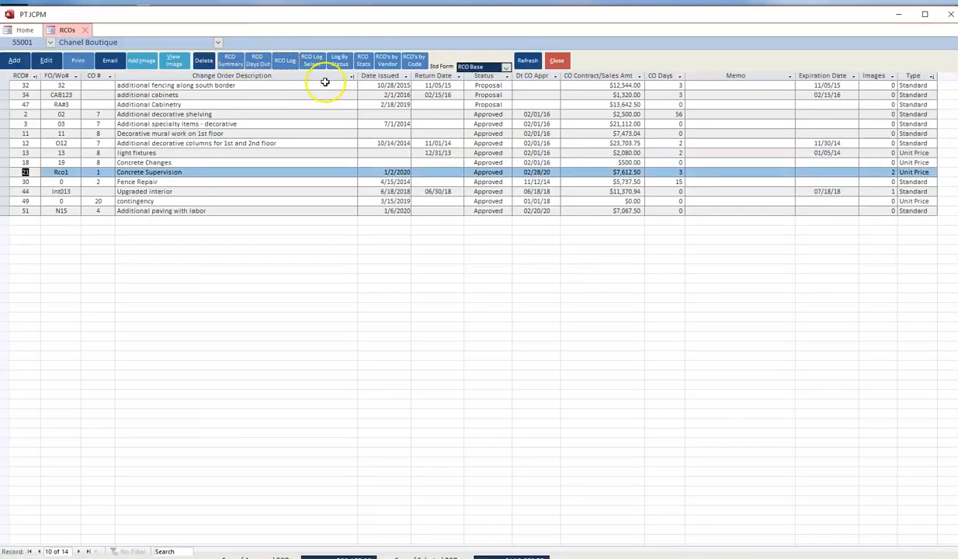
- View the RCO Log selection list without printing it, and preview the RCO Summary By Code report
left_click(318, 62)
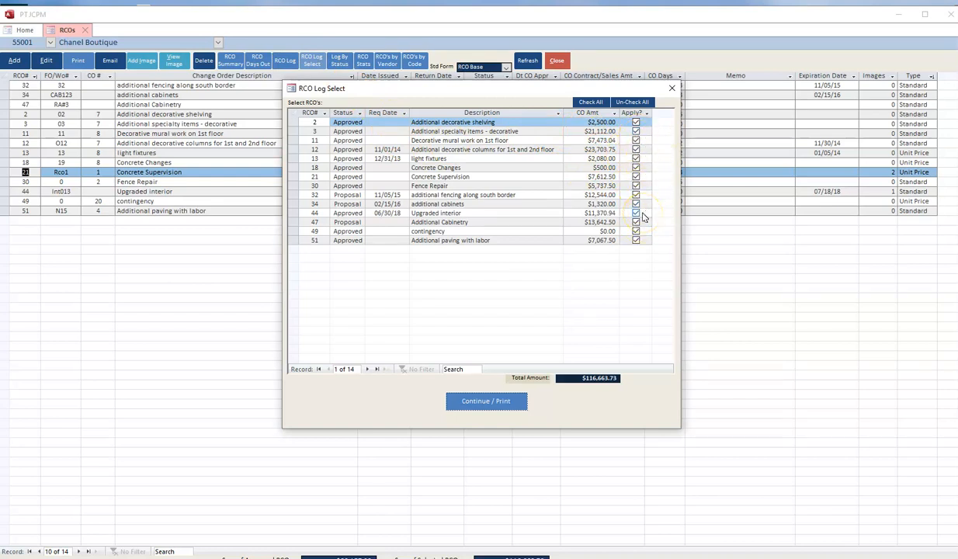
left_click(671, 88)
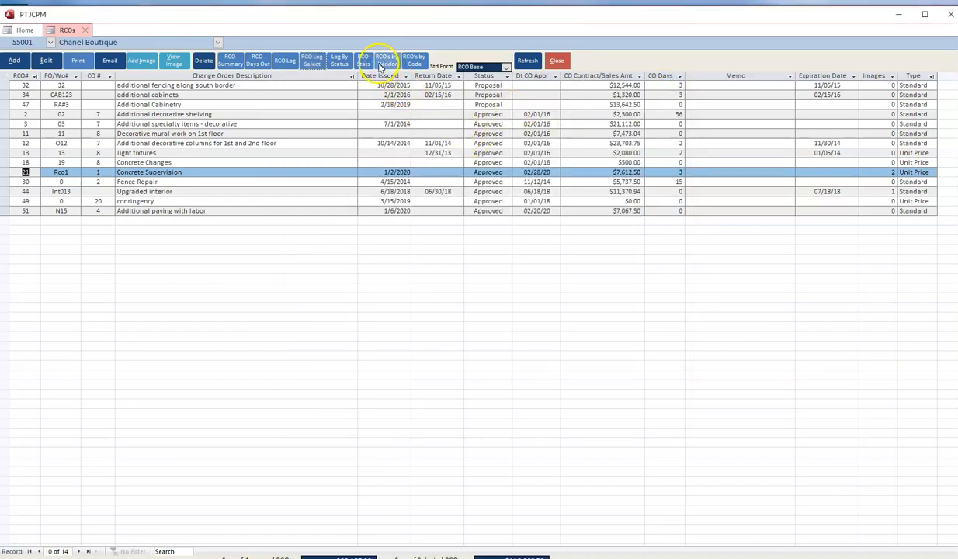
left_click(416, 61)
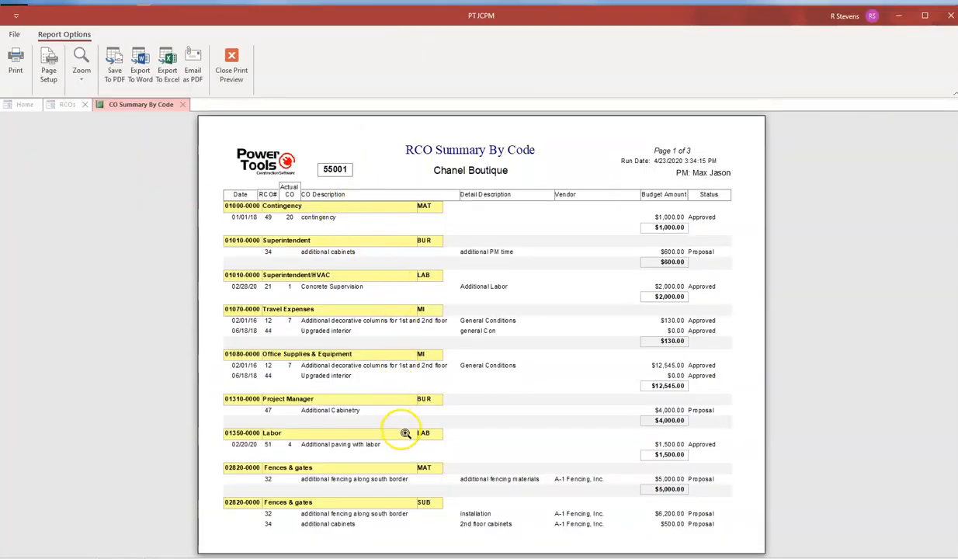
left_click(231, 64)
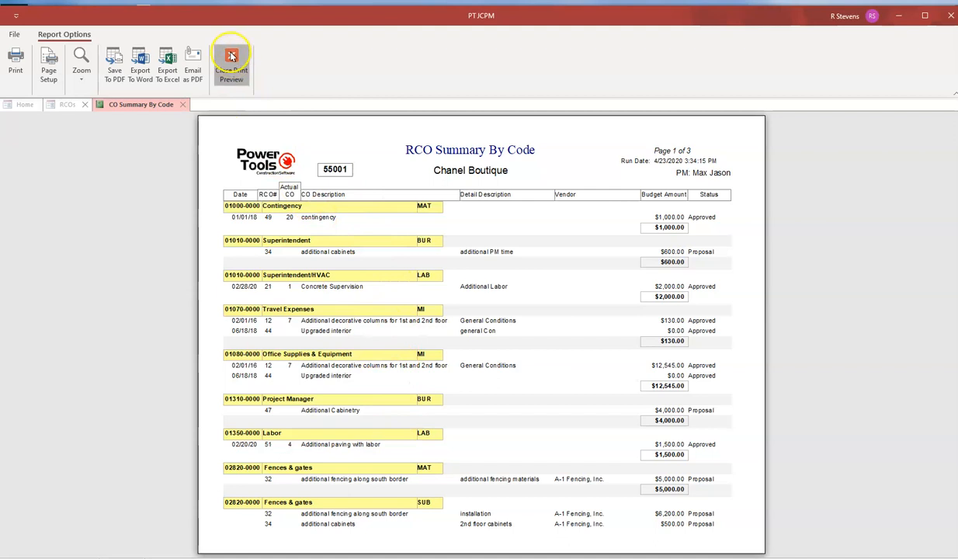